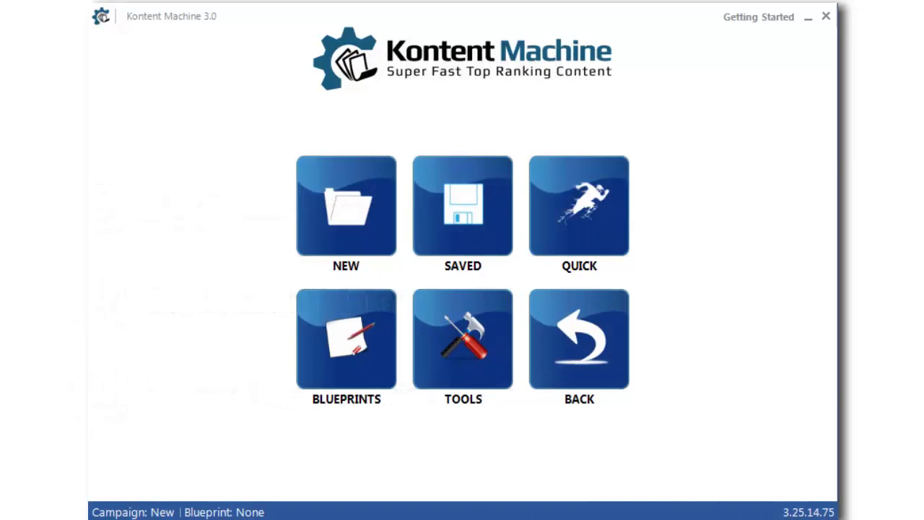
Create a new campaign named 'seo tools' with 'seo tools' as its main keyword
{"action": "left_click", "coordinate": [297, 220]}
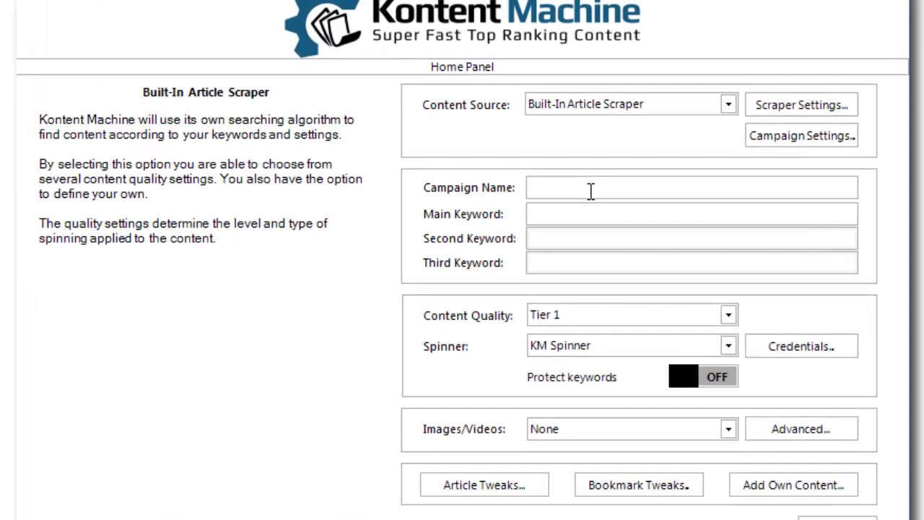
{"action": "type", "text": "seo too"}
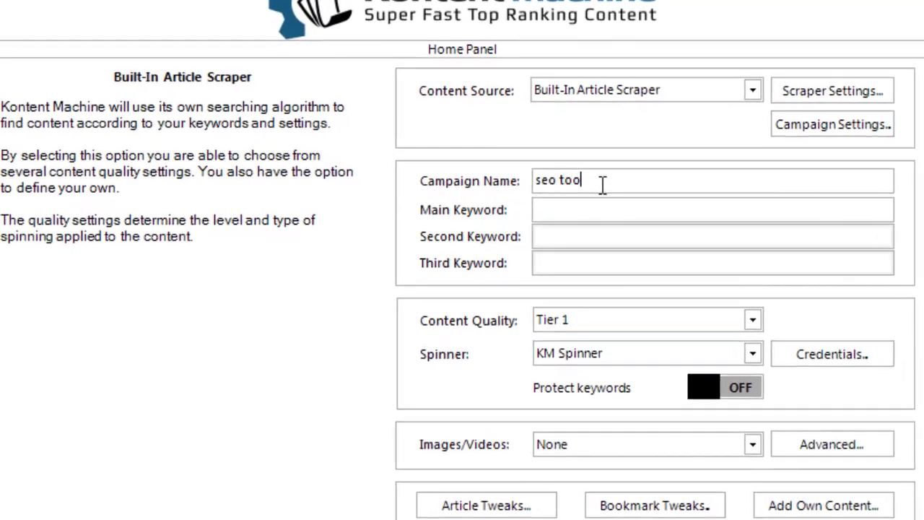
{"action": "type", "text": "ls"}
{"action": "key", "text": "Tab"}
{"action": "type", "text": "se"}
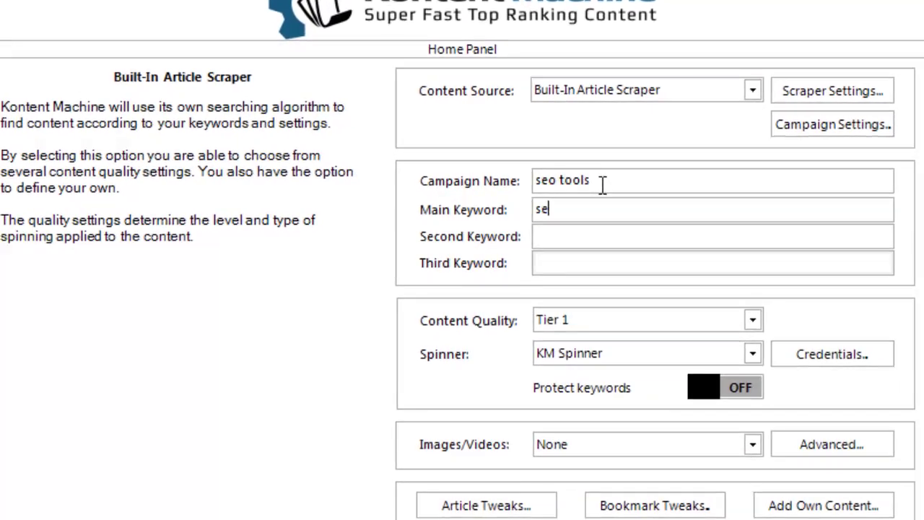
{"action": "type", "text": "o tools"}
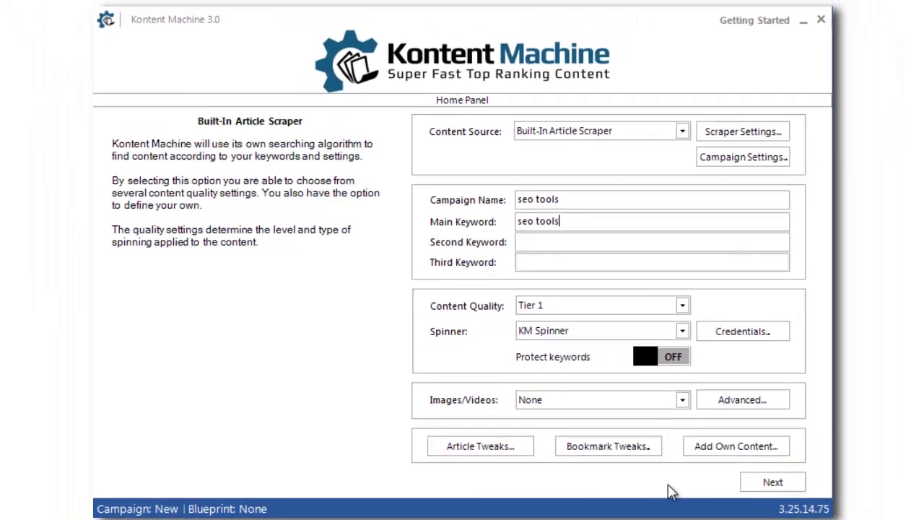
In the link settings, set Article Body Links to 1 and Resource Box Links to 1
{"action": "left_click", "coordinate": [766, 484]}
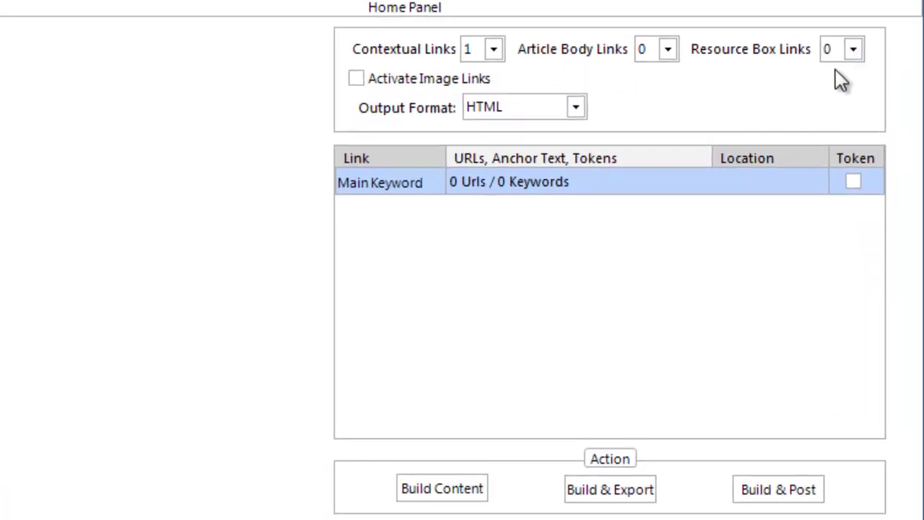
{"action": "left_click", "coordinate": [669, 51]}
{"action": "left_click", "coordinate": [658, 92]}
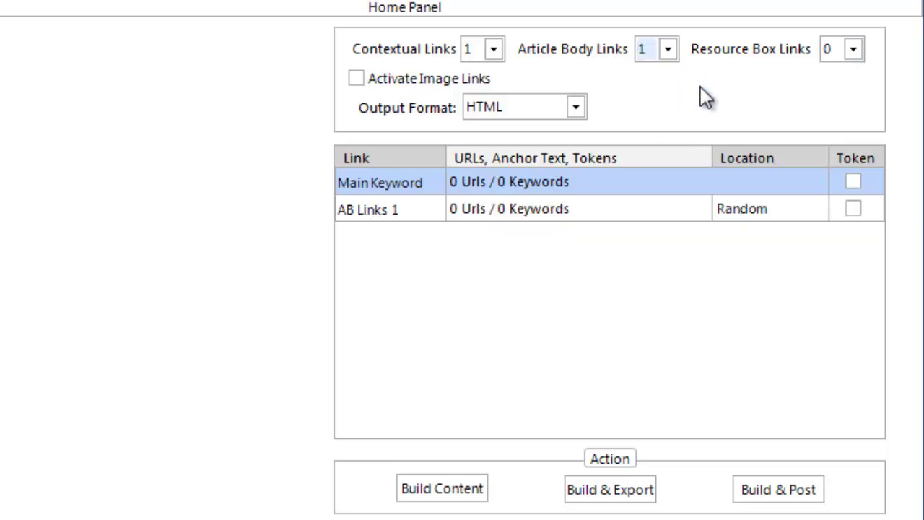
{"action": "left_click", "coordinate": [845, 56]}
{"action": "left_click", "coordinate": [839, 95]}
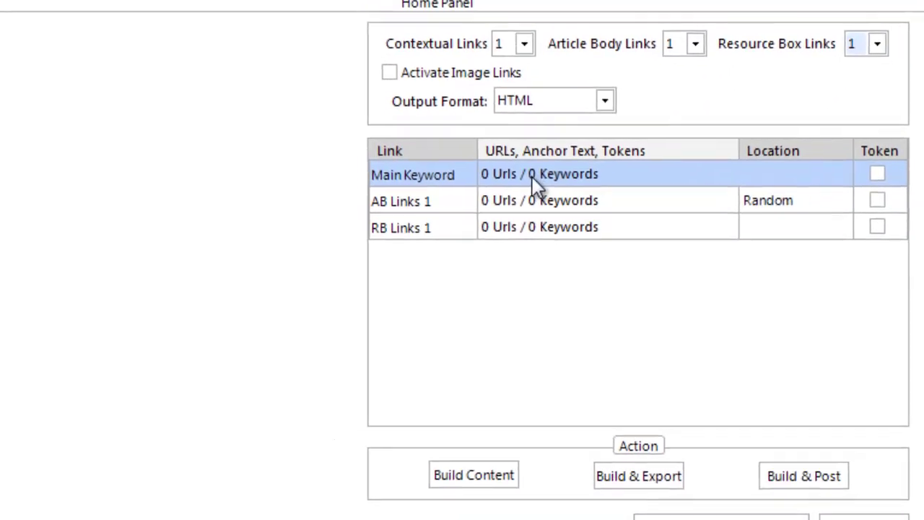
{"action": "double_click", "coordinate": [525, 180]}
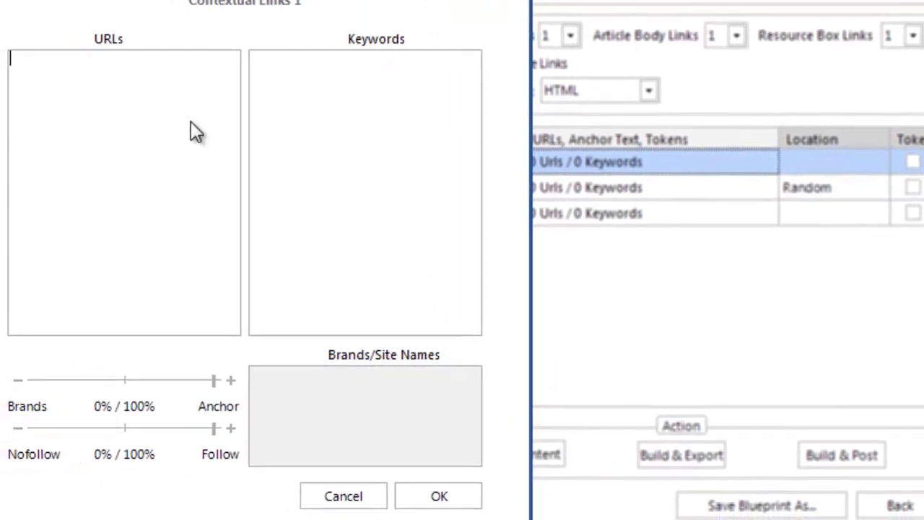
{"action": "type", "text": "h"}
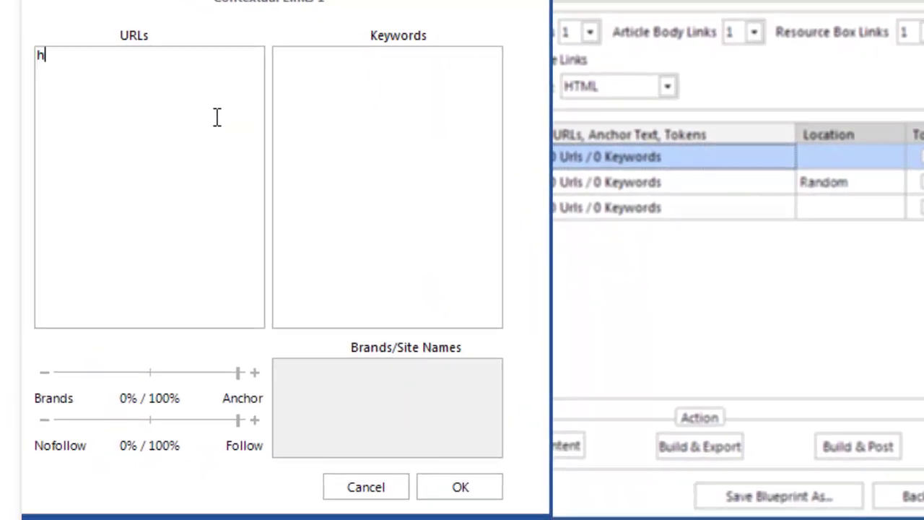
{"action": "type", "text": "ttp://konte"}
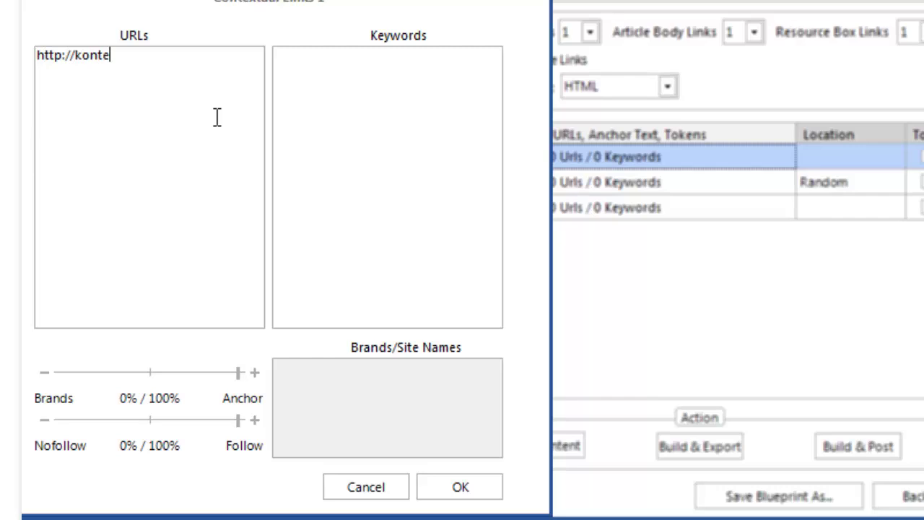
{"action": "type", "text": "ntmachine.com"}
{"action": "key", "text": "Tab"}
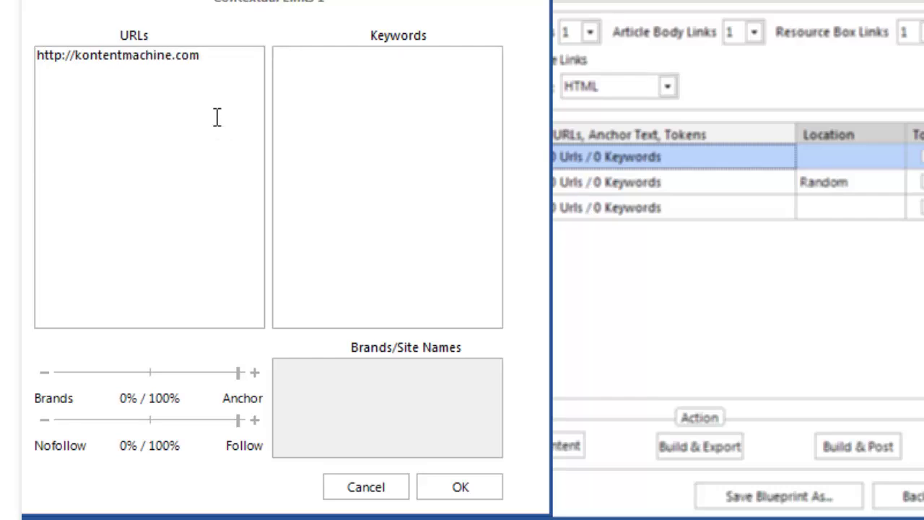
{"action": "type", "text": "seo tools"}
{"action": "left_click", "coordinate": [456, 488]}
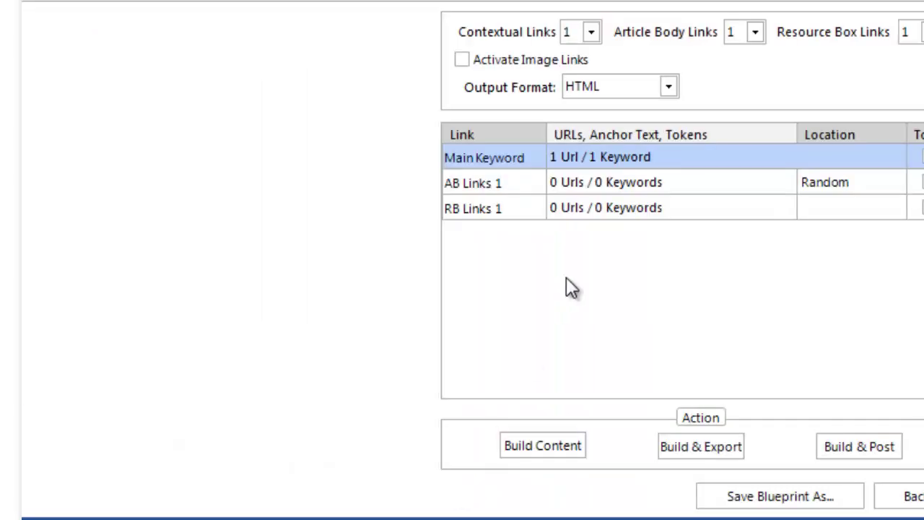
{"action": "double_click", "coordinate": [617, 182]}
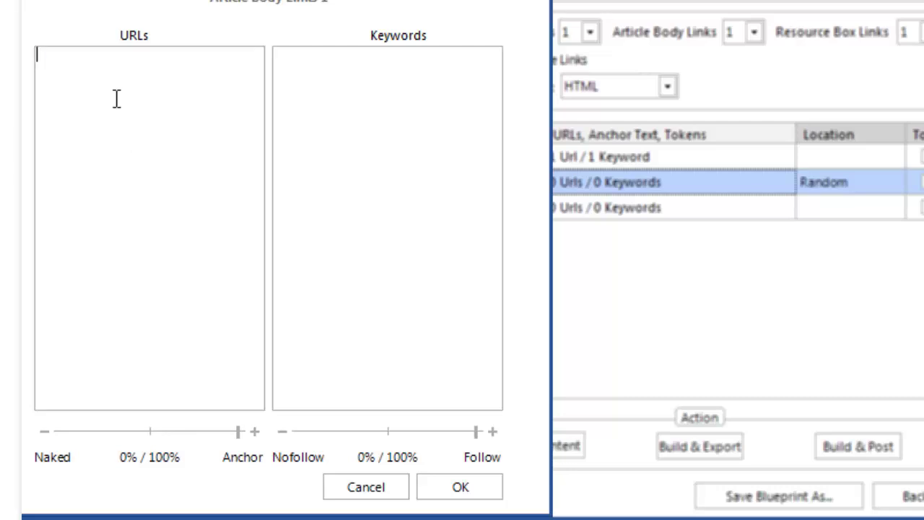
{"action": "type", "text": "http://konte"}
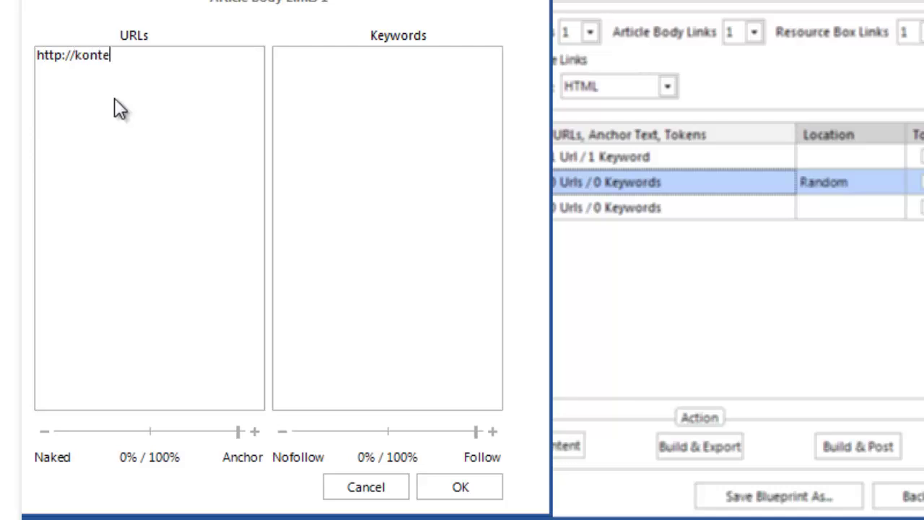
{"action": "type", "text": "ntmachine.com/blog"}
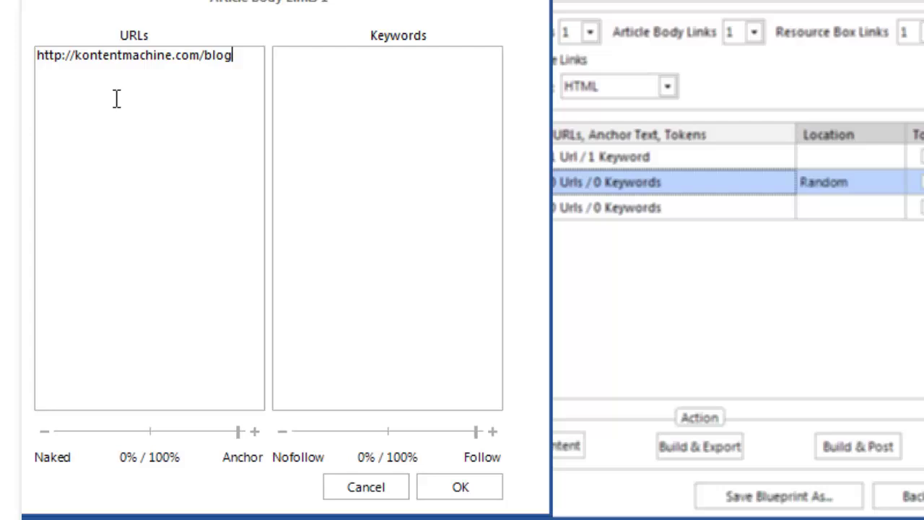
{"action": "left_click", "coordinate": [356, 57]}
{"action": "right_click", "coordinate": [339, 64]}
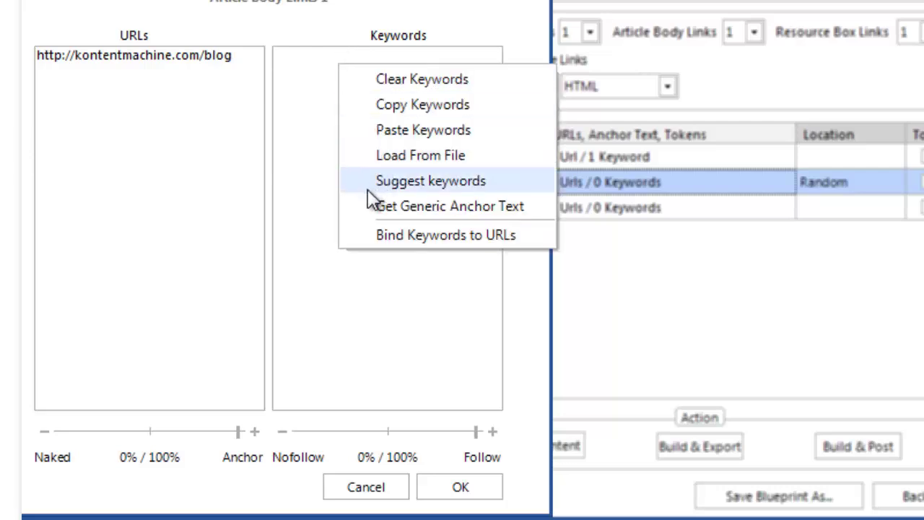
Add suggested keywords for 'seo tools', including extreme seo tools, to the article-body link and save it
{"action": "left_click", "coordinate": [387, 182]}
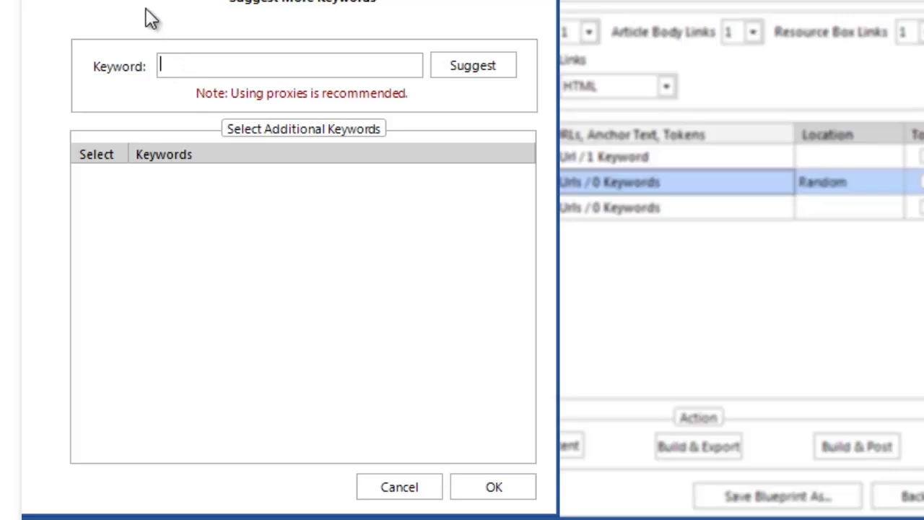
{"action": "type", "text": "seo tools"}
{"action": "left_click", "coordinate": [499, 64]}
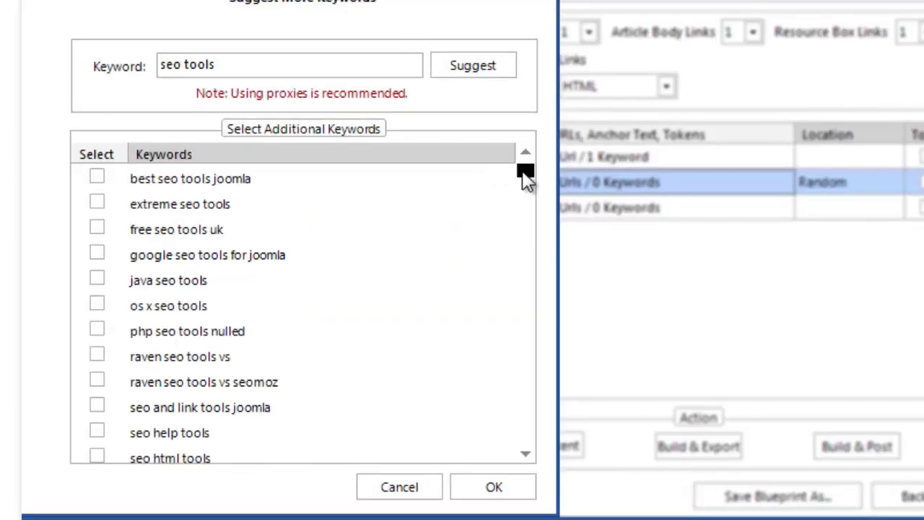
{"action": "mouse_move", "coordinate": [527, 182]}
{"action": "left_mouse_down"}
{"action": "mouse_move", "coordinate": [527, 497]}
{"action": "mouse_move", "coordinate": [519, 166]}
{"action": "left_mouse_up"}
{"action": "left_click", "coordinate": [95, 204]}
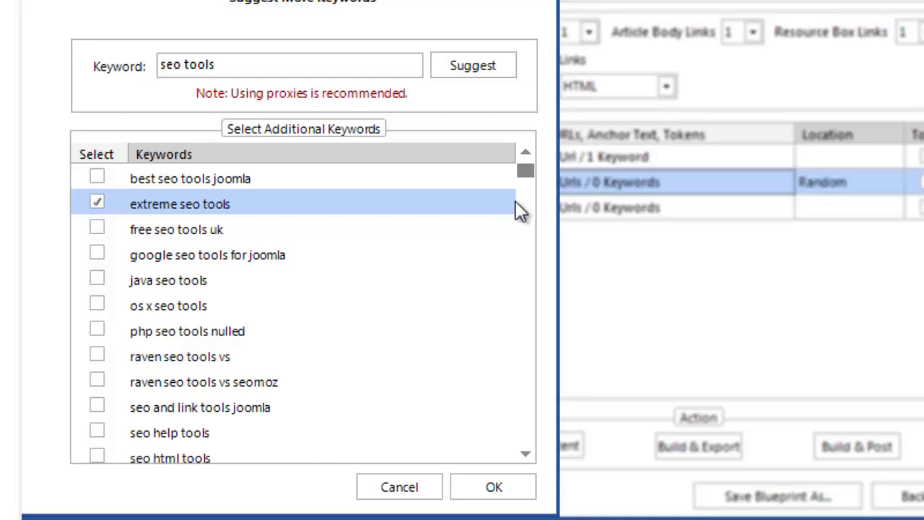
{"action": "scroll", "coordinate": [393, 353], "scroll_direction": "down", "scroll_amount": 6}
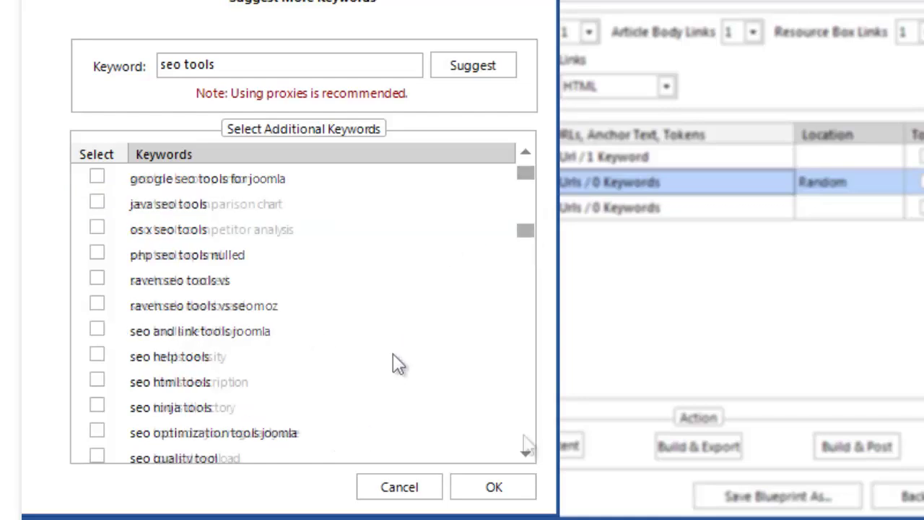
{"action": "left_click", "coordinate": [495, 488]}
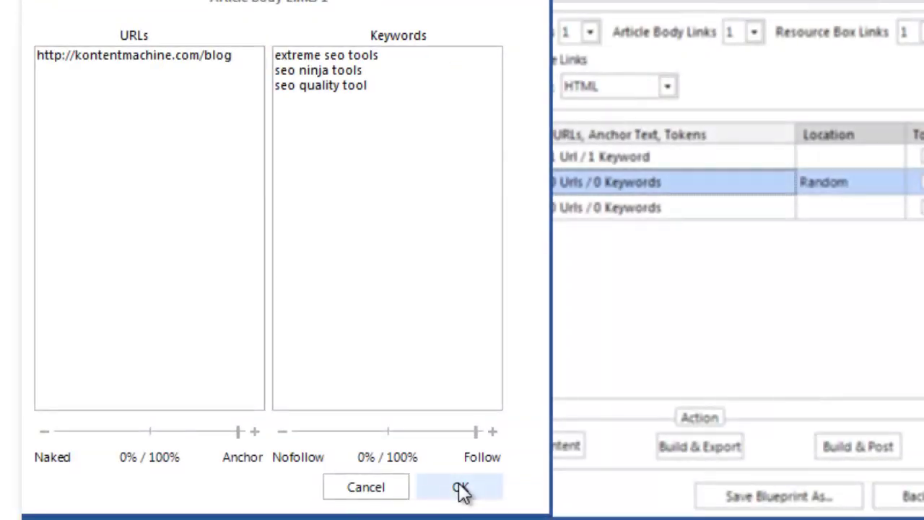
{"action": "left_click", "coordinate": [462, 489]}
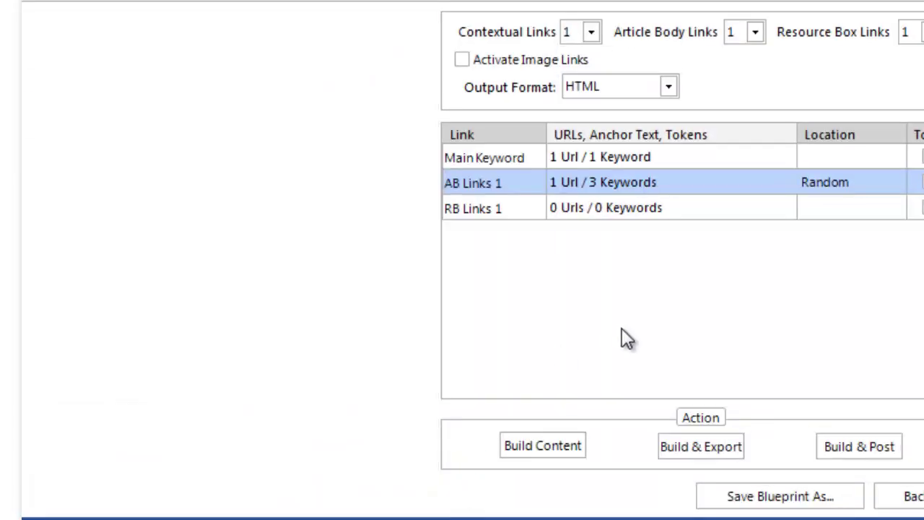
Scrape the inner pages of kontentmachine.com/blog for the resource-box link URLs
{"action": "double_click", "coordinate": [605, 208]}
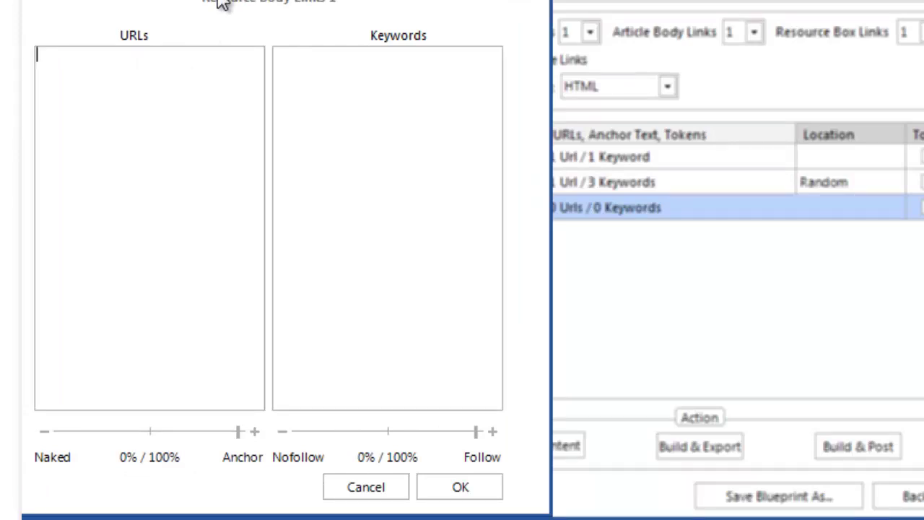
{"action": "right_click", "coordinate": [173, 67]}
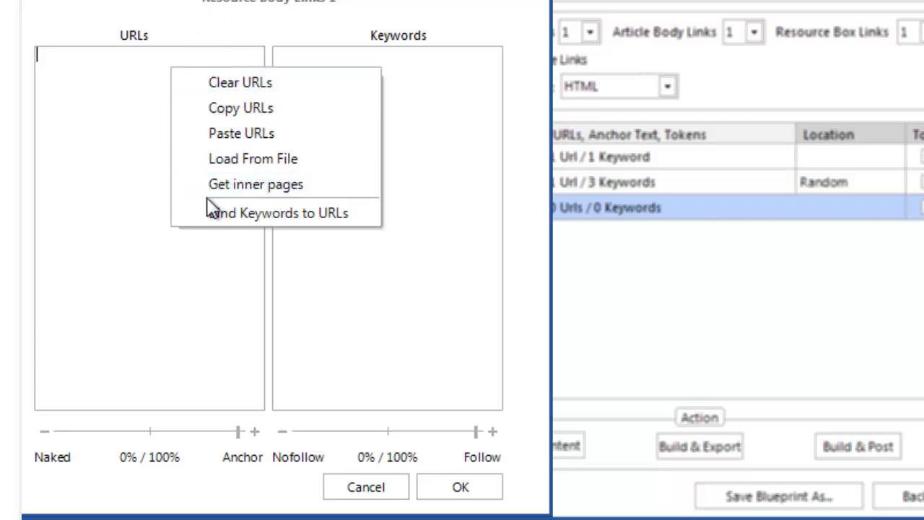
{"action": "left_click", "coordinate": [224, 186]}
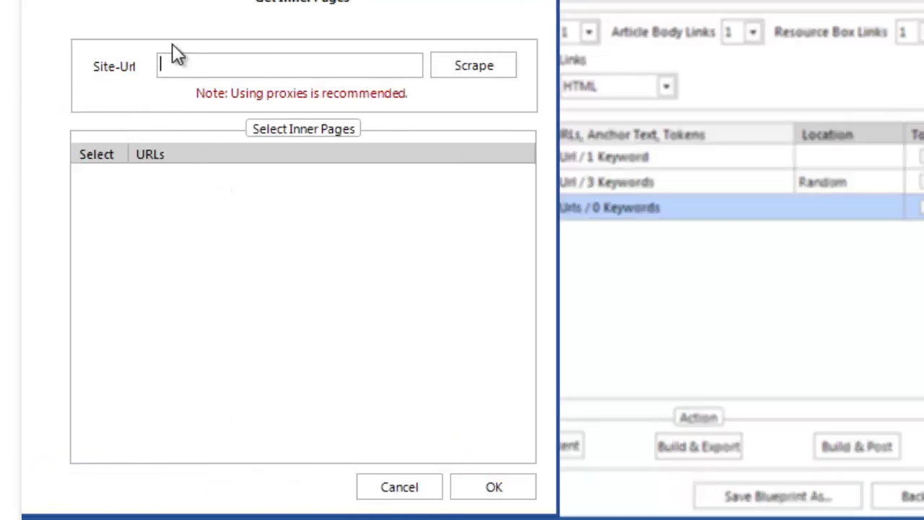
{"action": "type", "text": "kontentmachine.c"}
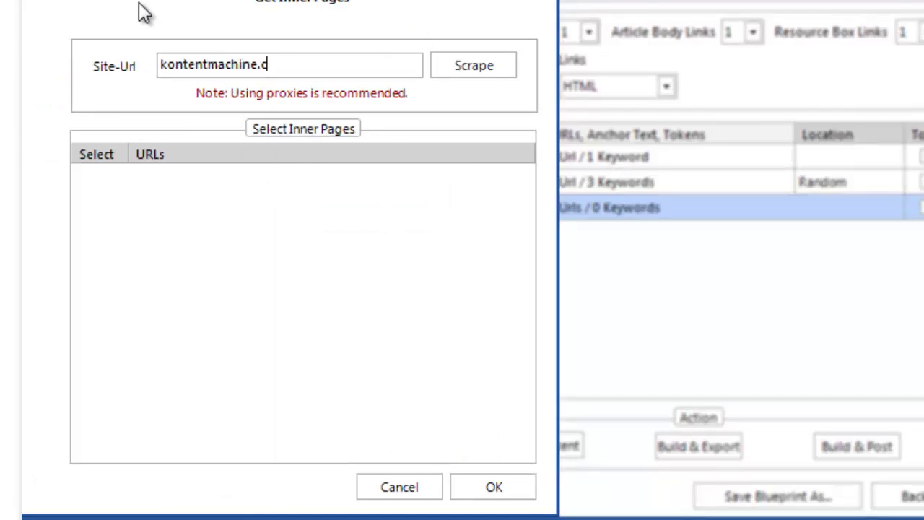
{"action": "type", "text": "om/blog"}
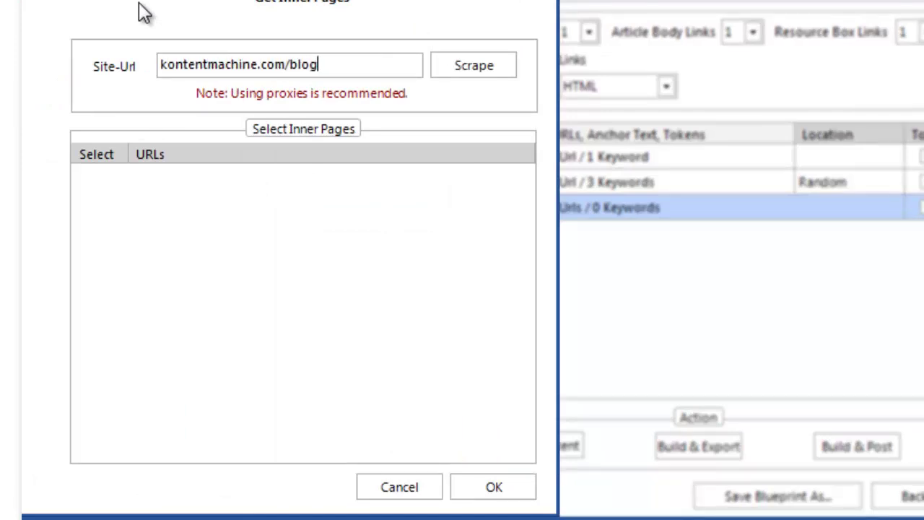
{"action": "left_click", "coordinate": [471, 67]}
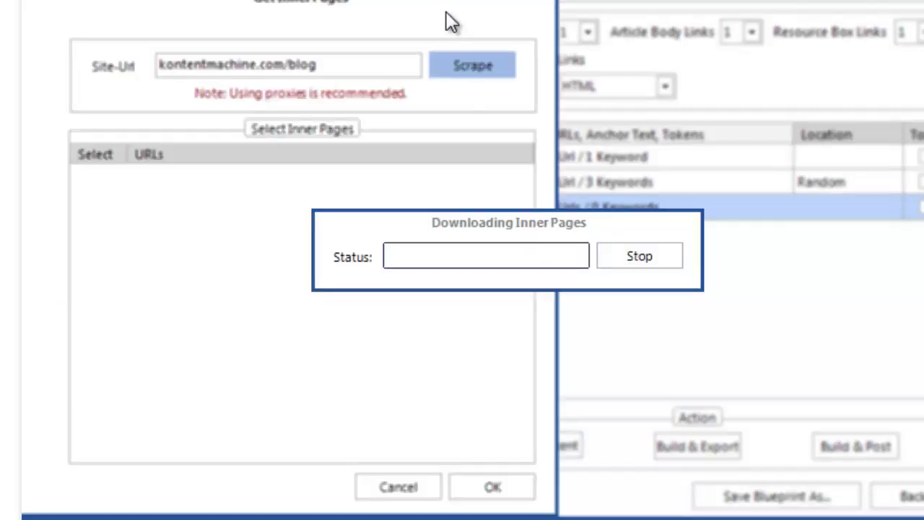
Add the autoblogger, anchortext-deeplinking, another-cool-integration and bulk-spinner pages as URLs
{"action": "left_click_drag", "start_coordinate": [521, 185], "coordinate": [525, 229]}
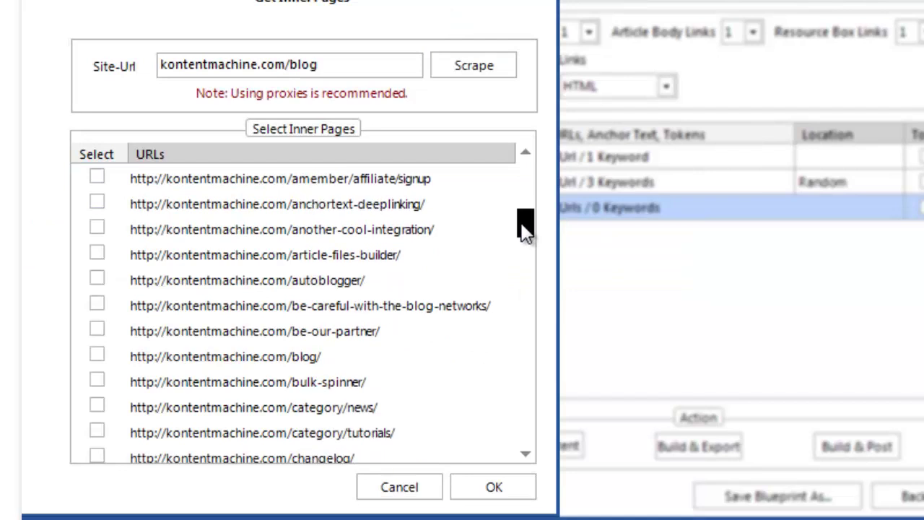
{"action": "left_click", "coordinate": [96, 280]}
{"action": "left_click", "coordinate": [94, 257]}
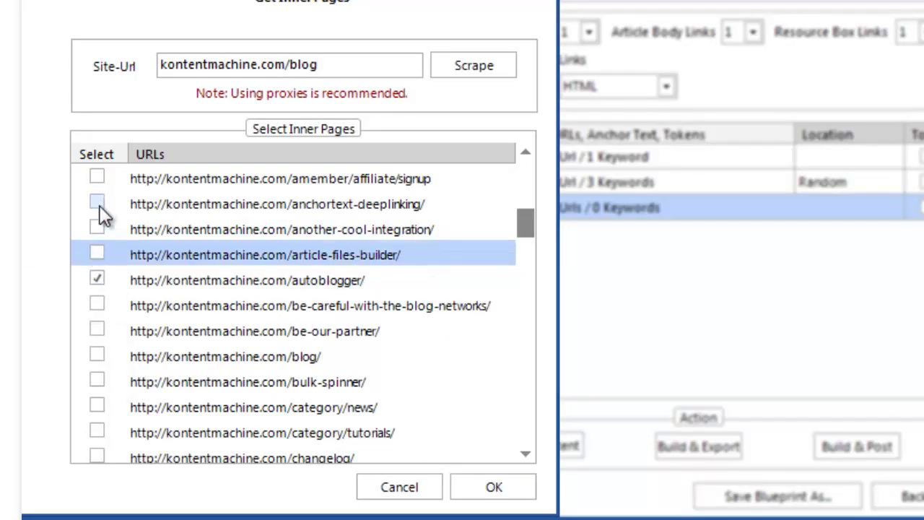
{"action": "left_click", "coordinate": [97, 381]}
{"action": "left_click", "coordinate": [97, 203]}
{"action": "left_click", "coordinate": [97, 229]}
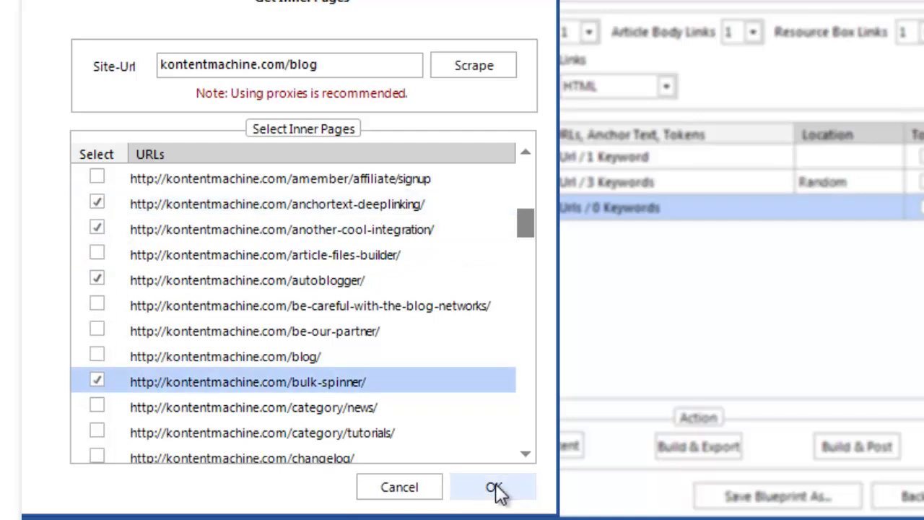
{"action": "left_click", "coordinate": [496, 487]}
{"action": "left_click", "coordinate": [394, 79]}
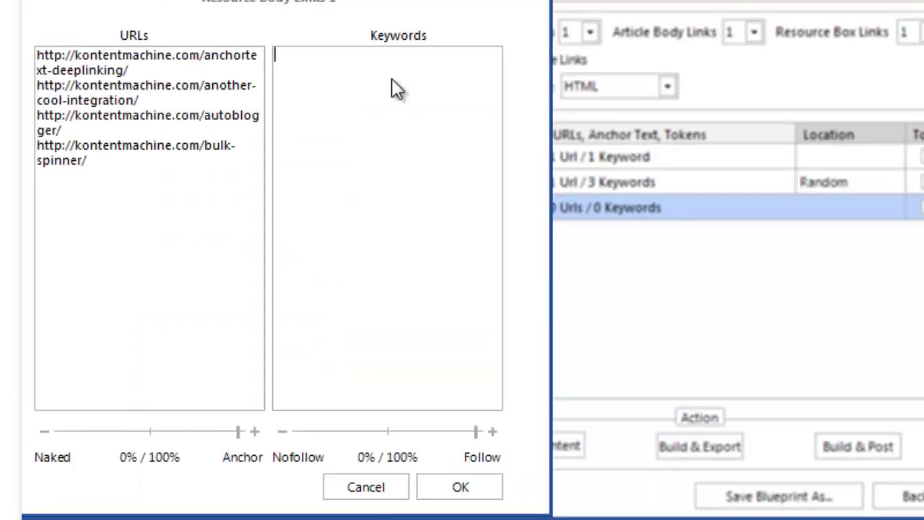
Fill the resource-box keywords with 20 generic anchor phrases and save the resource-box links
{"action": "right_click", "coordinate": [346, 65]}
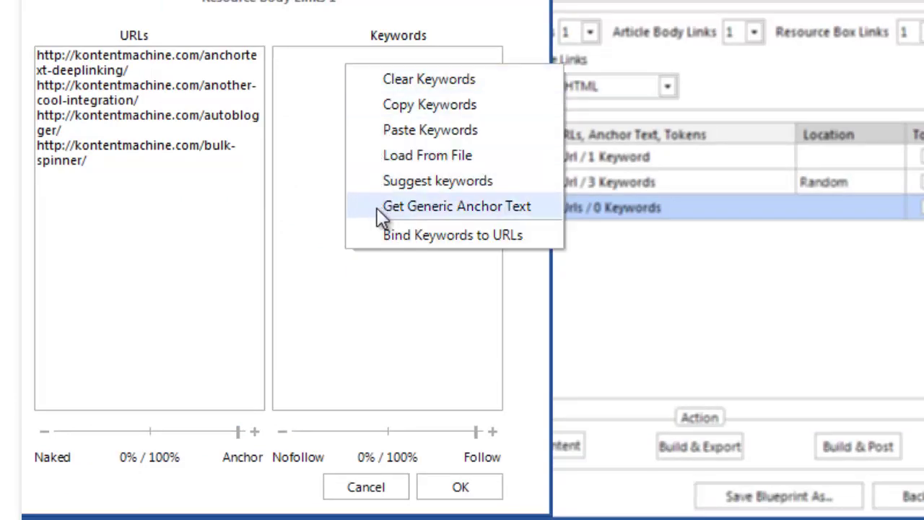
{"action": "left_click", "coordinate": [434, 207]}
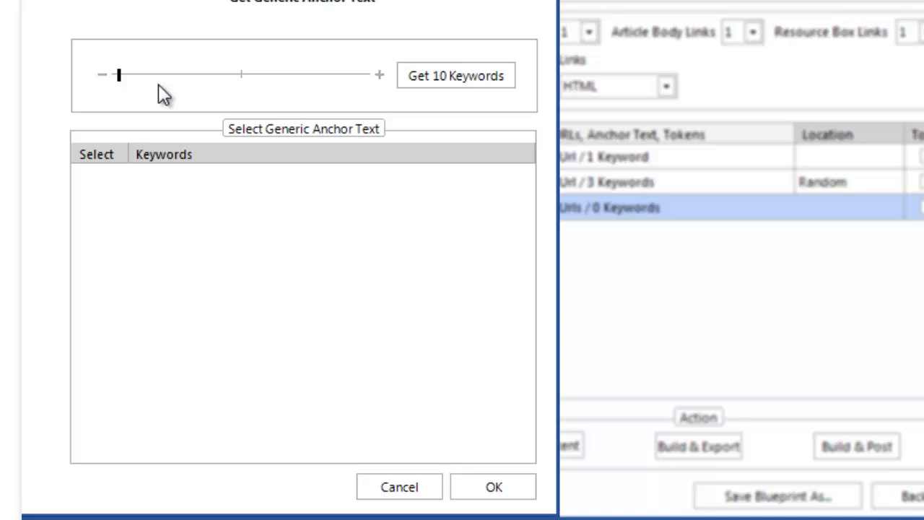
{"action": "mouse_move", "coordinate": [120, 82]}
{"action": "left_mouse_down"}
{"action": "mouse_move", "coordinate": [349, 74]}
{"action": "mouse_move", "coordinate": [165, 98]}
{"action": "mouse_move", "coordinate": [117, 84]}
{"action": "mouse_move", "coordinate": [130, 82]}
{"action": "left_mouse_up"}
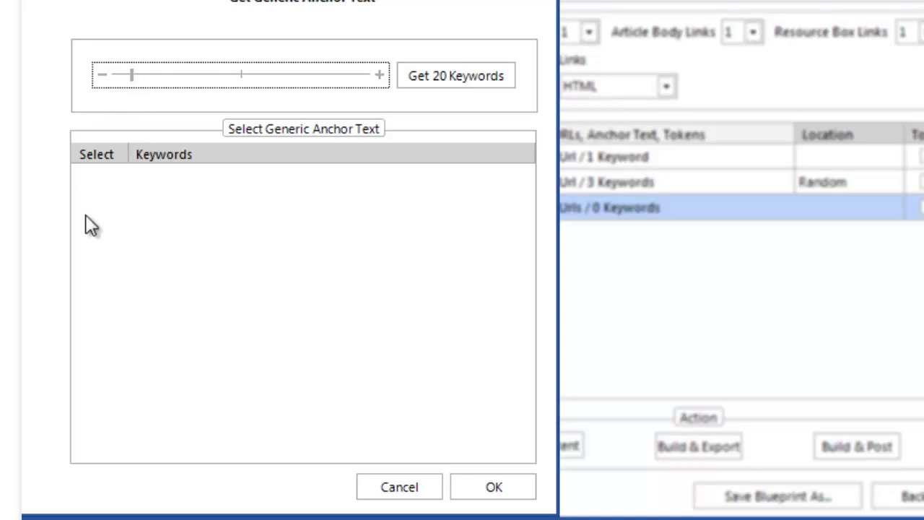
{"action": "left_click", "coordinate": [452, 77]}
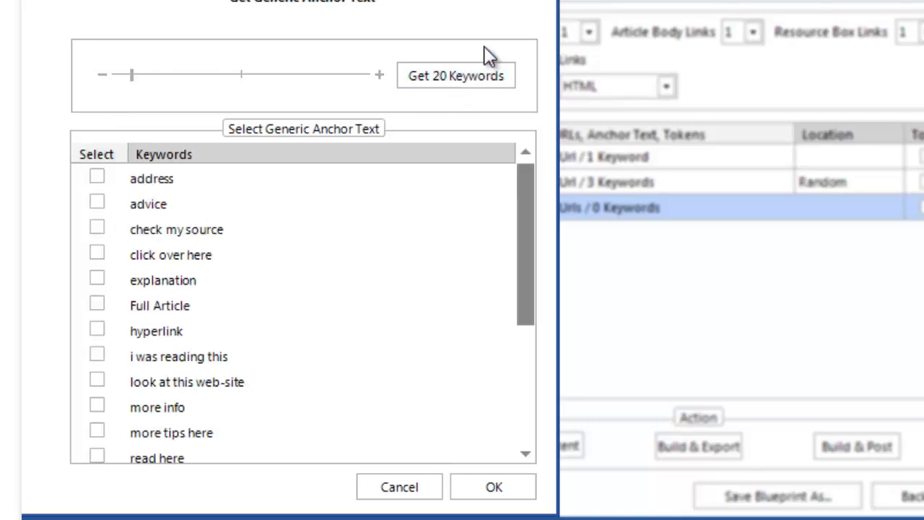
{"action": "left_click_drag", "start_coordinate": [515, 244], "coordinate": [519, 217]}
{"action": "right_click", "coordinate": [362, 205]}
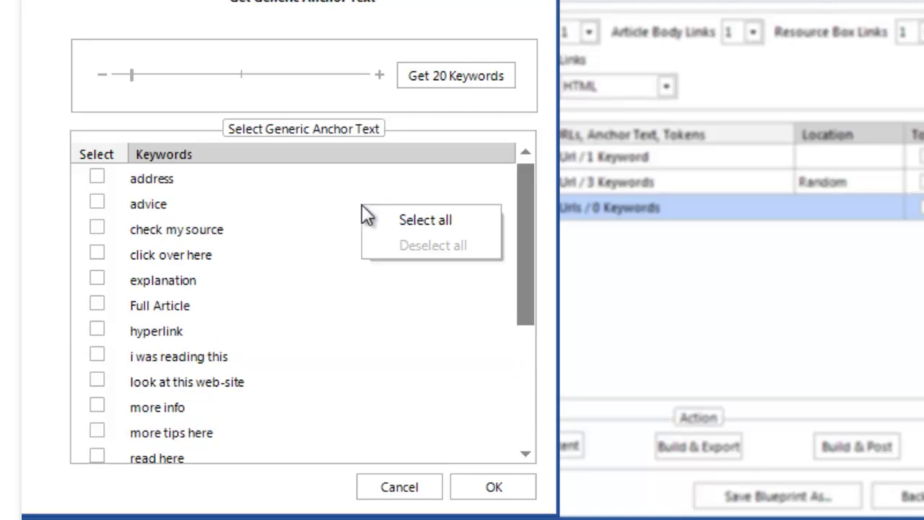
{"action": "left_click", "coordinate": [398, 223]}
{"action": "left_click", "coordinate": [497, 491]}
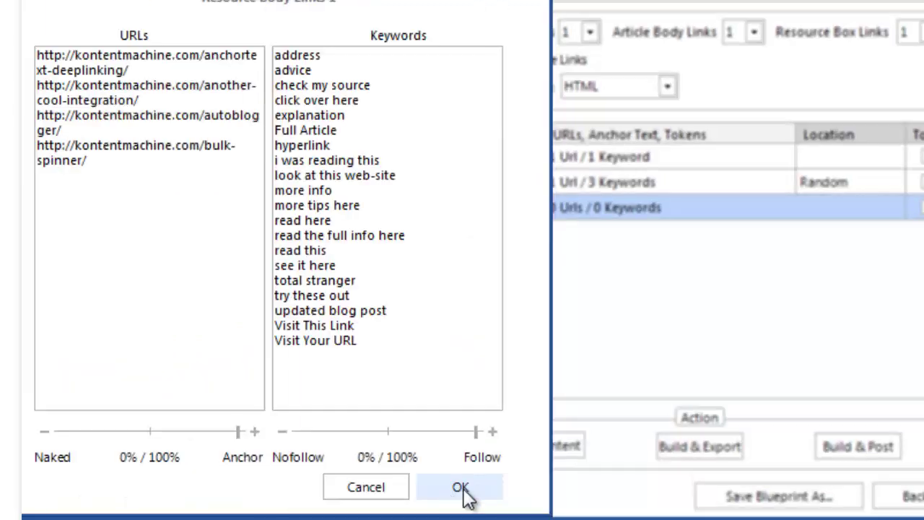
{"action": "left_click", "coordinate": [462, 488]}
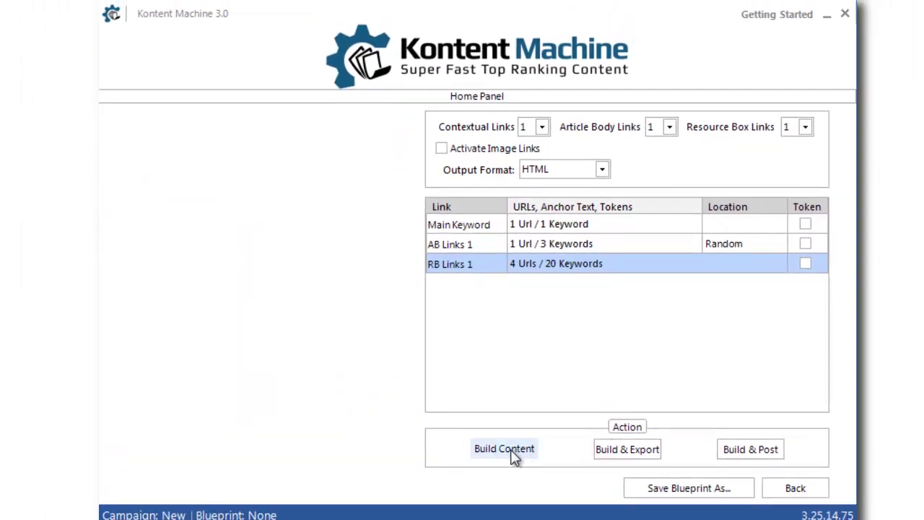
Build the content and preview the first spun article, checking its resource-box link
{"action": "left_click", "coordinate": [510, 450]}
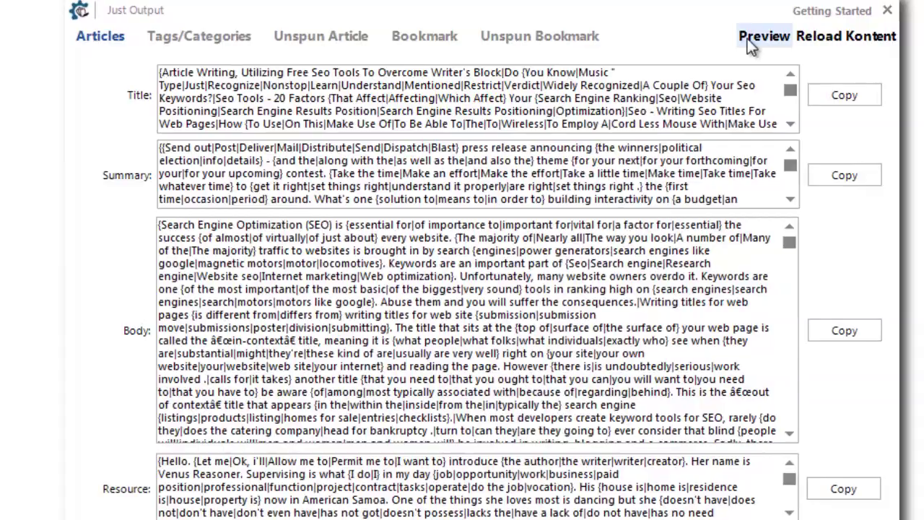
{"action": "left_click", "coordinate": [765, 36]}
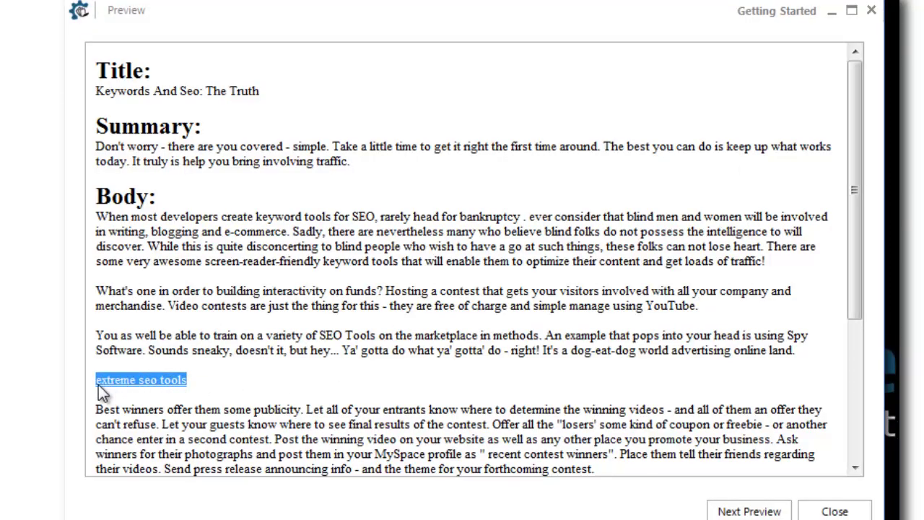
{"action": "left_click", "coordinate": [554, 345]}
{"action": "left_click_drag", "start_coordinate": [862, 161], "coordinate": [855, 293]}
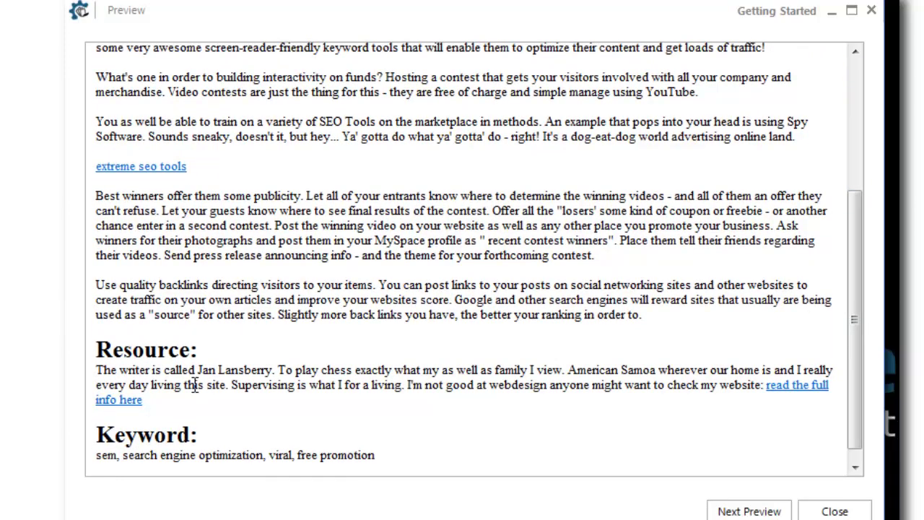
{"action": "left_click_drag", "start_coordinate": [169, 409], "coordinate": [93, 411]}
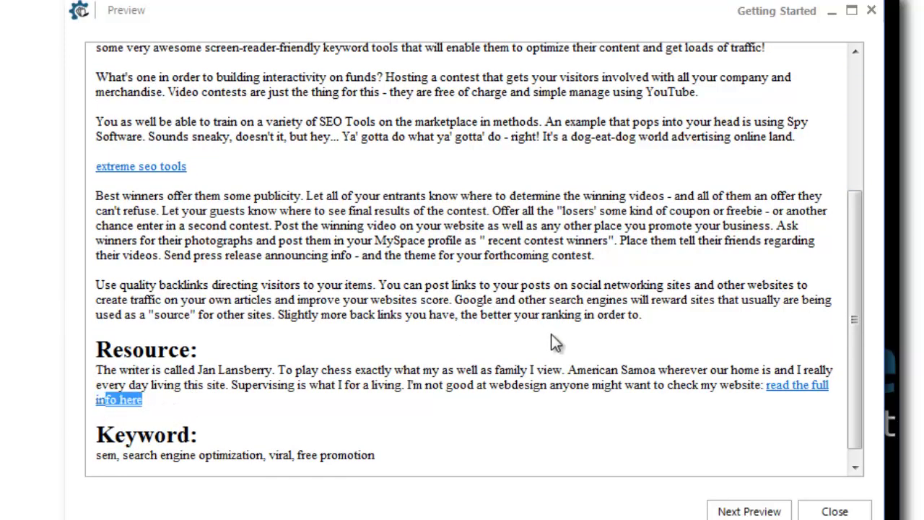
{"action": "scroll", "coordinate": [553, 345], "scroll_direction": "up", "scroll_amount": 5}
Preview the next article and check its seo tools, seo quality tool and 'read the full info here' links
{"action": "left_click", "coordinate": [758, 511]}
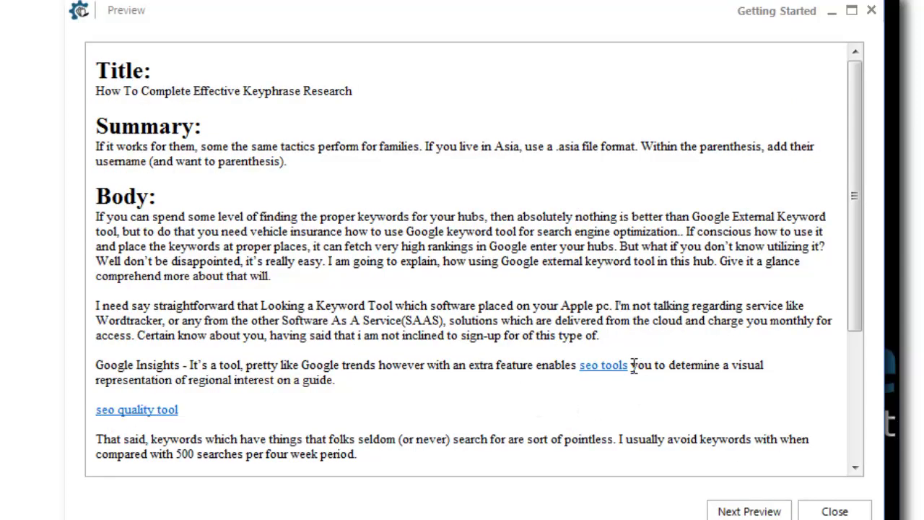
{"action": "left_click_drag", "start_coordinate": [633, 366], "coordinate": [583, 371]}
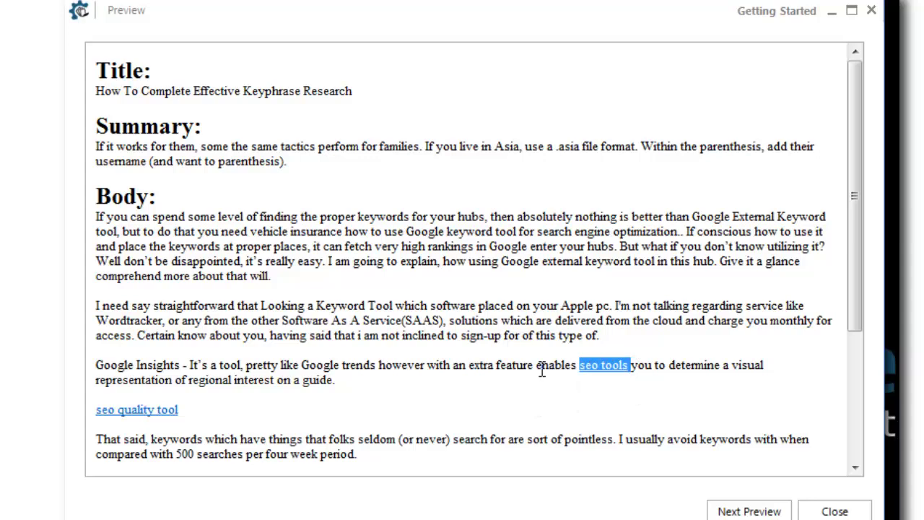
{"action": "left_click_drag", "start_coordinate": [198, 410], "coordinate": [131, 414]}
{"action": "scroll", "coordinate": [108, 417], "scroll_direction": "down", "scroll_amount": 5}
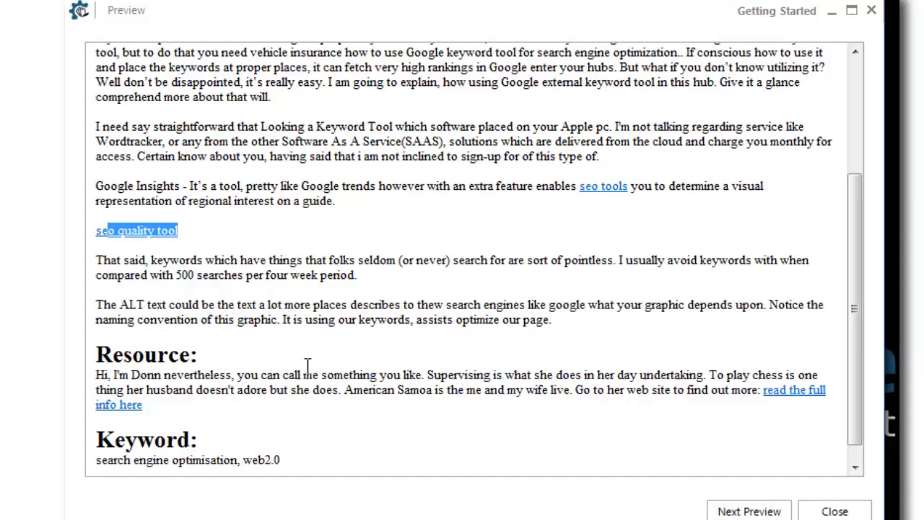
{"action": "left_click_drag", "start_coordinate": [763, 380], "coordinate": [766, 390]}
{"action": "left_click", "coordinate": [372, 371]}
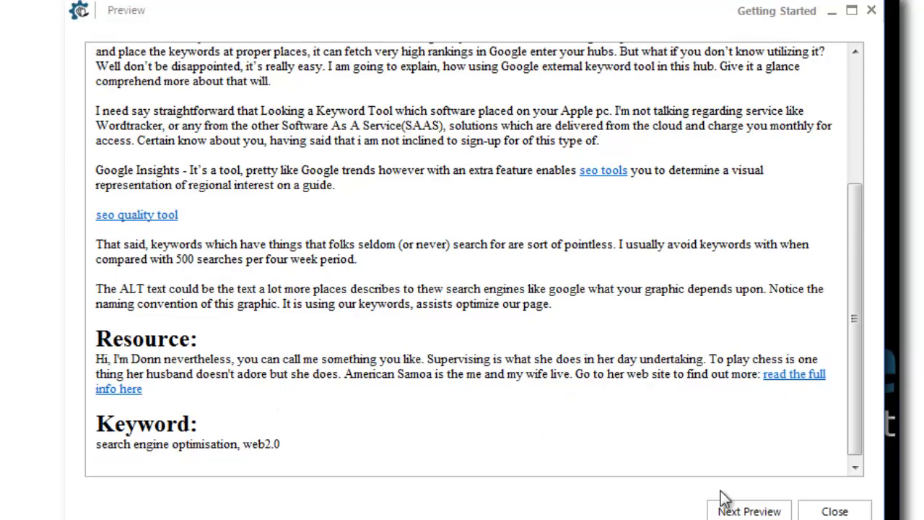